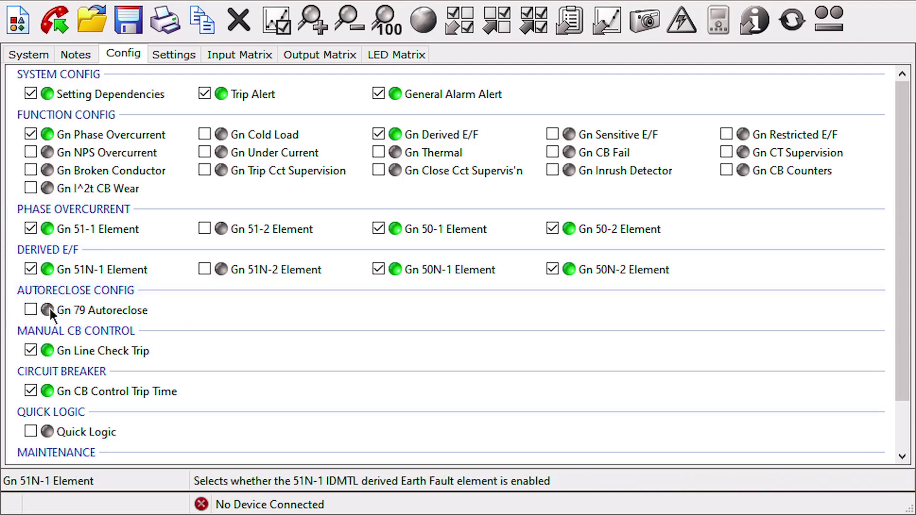
- Enable Gn 79 Autoreclose under Autoreclose Config and examine the Gn 79 Retry Enable and Gn 79 Sequence Co-ord options
{"action": "left_click", "coordinate": [31, 310]}
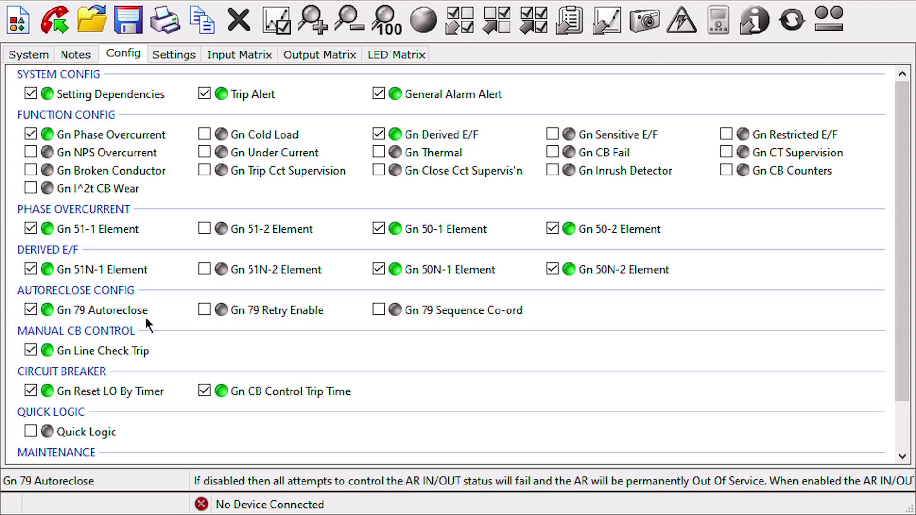
{"action": "left_click", "coordinate": [322, 313]}
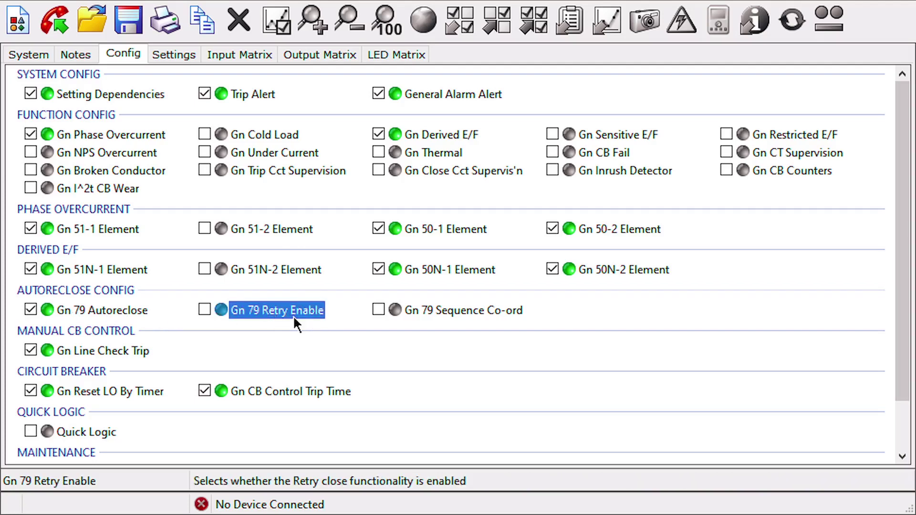
{"action": "left_click", "coordinate": [463, 315]}
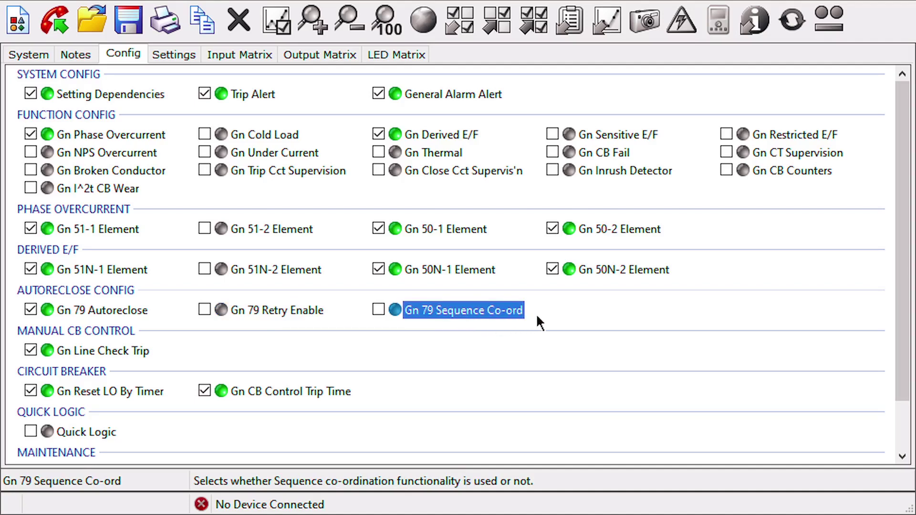
{"action": "left_click", "coordinate": [273, 314]}
{"action": "left_click", "coordinate": [451, 314]}
{"action": "left_click", "coordinate": [313, 312]}
{"action": "left_click", "coordinate": [492, 315]}
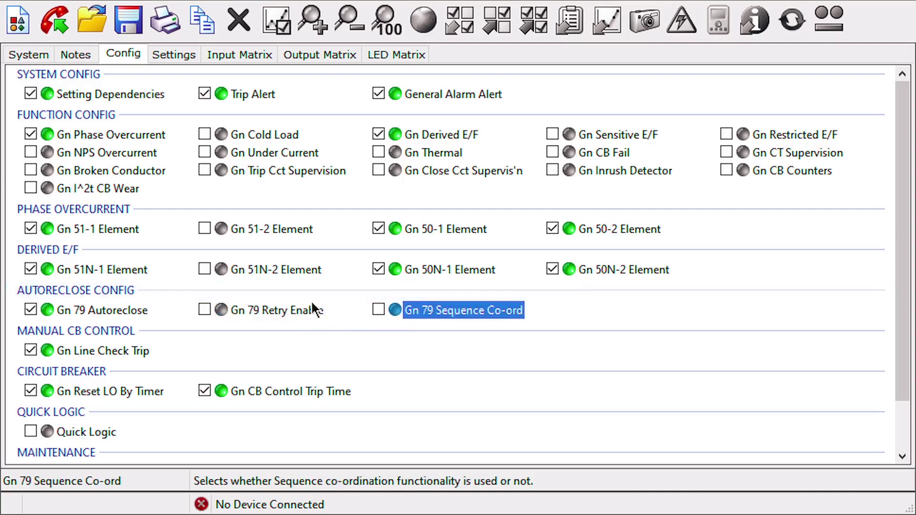
{"action": "left_click", "coordinate": [296, 312]}
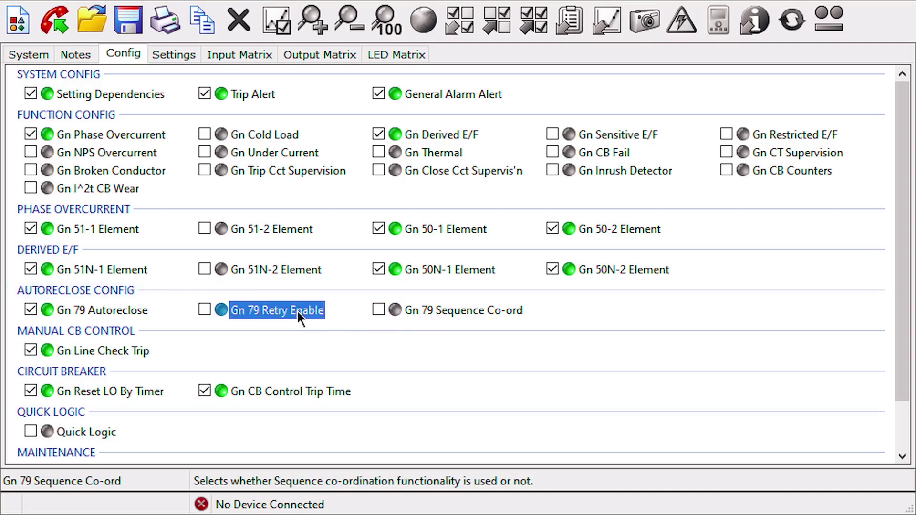
{"action": "left_click", "coordinate": [474, 315]}
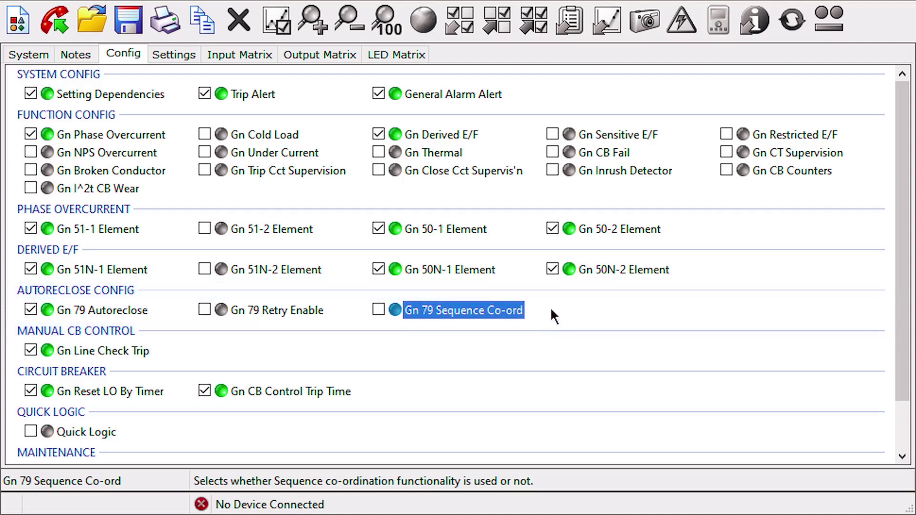
{"action": "left_click", "coordinate": [385, 310]}
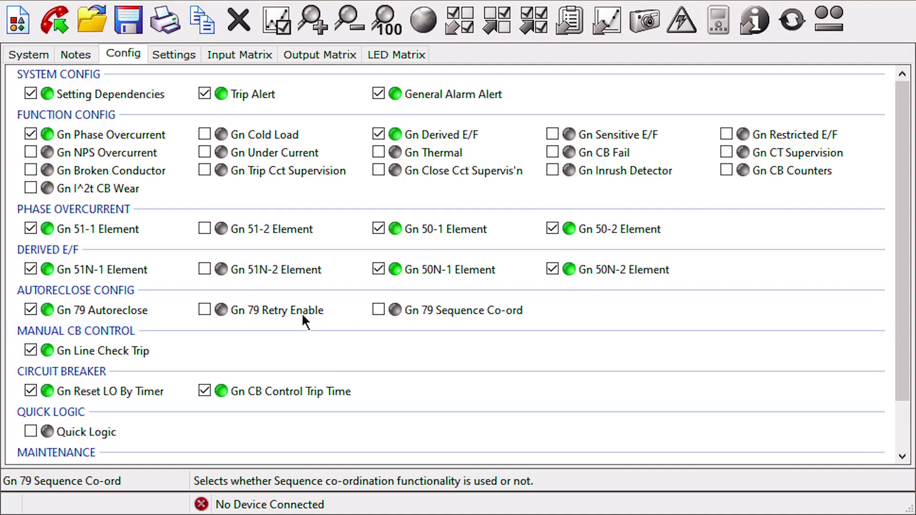
- Show the relay's settings tree and collapse every main group from CURRENT PROT'N to DATA STORAGE
{"action": "left_click", "coordinate": [174, 56]}
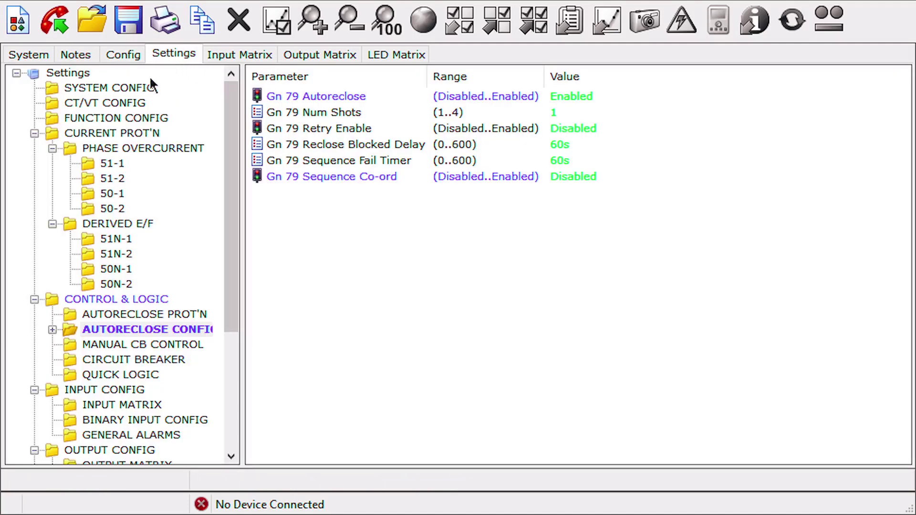
{"action": "left_click", "coordinate": [34, 134]}
{"action": "left_click", "coordinate": [35, 147]}
{"action": "left_click", "coordinate": [35, 163]}
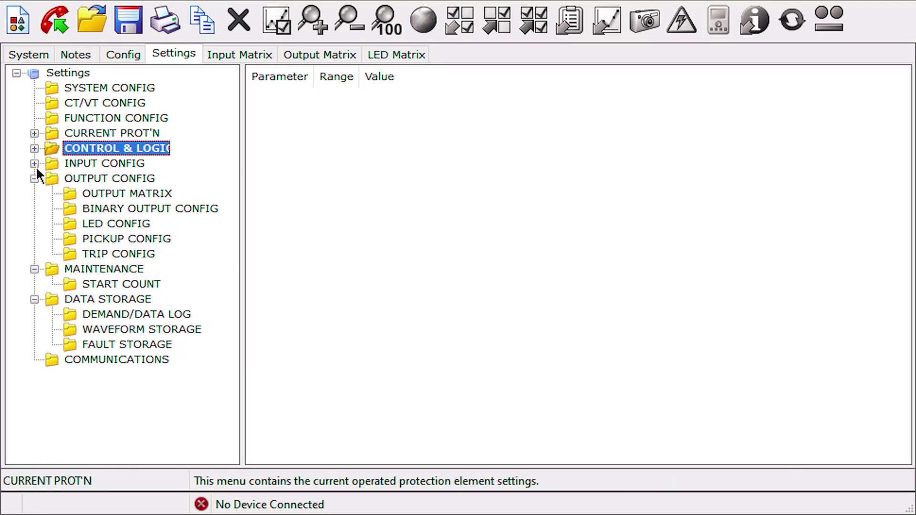
{"action": "left_click", "coordinate": [35, 178]}
{"action": "left_click", "coordinate": [35, 194]}
{"action": "left_click", "coordinate": [35, 208]}
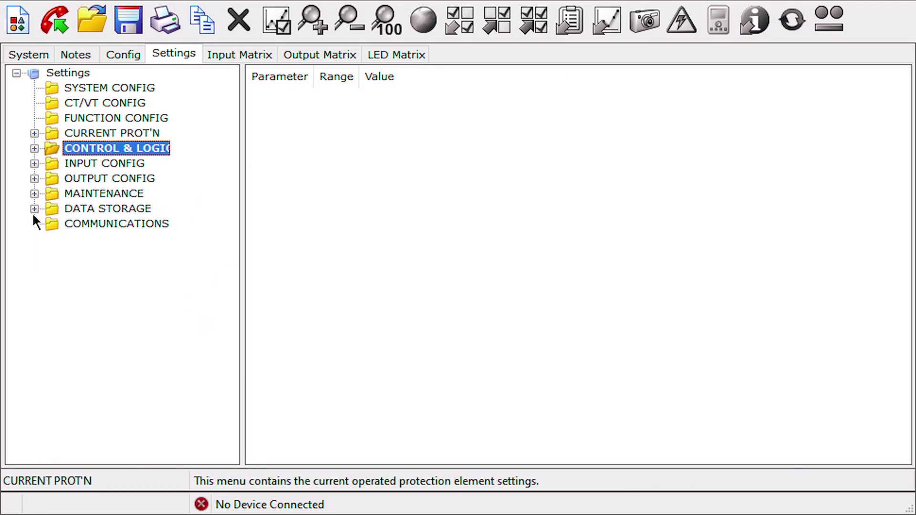
{"action": "left_click", "coordinate": [146, 131]}
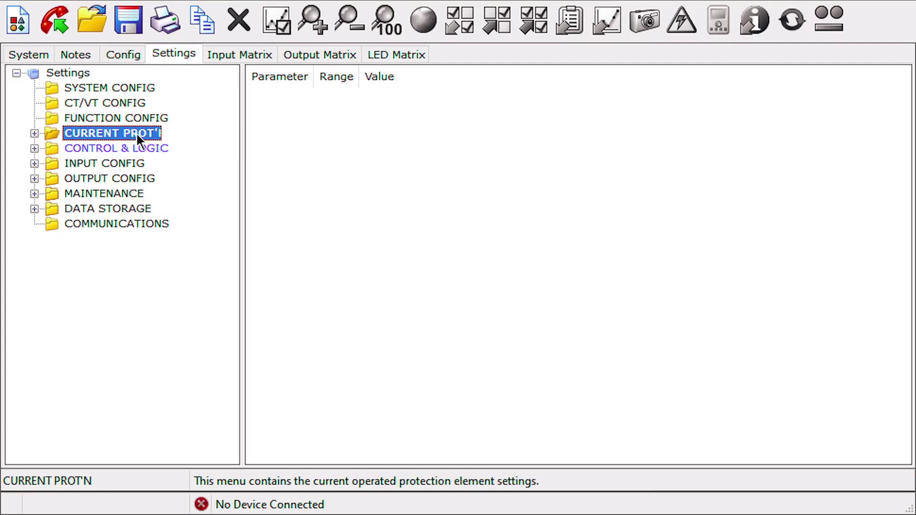
{"action": "left_click", "coordinate": [138, 149]}
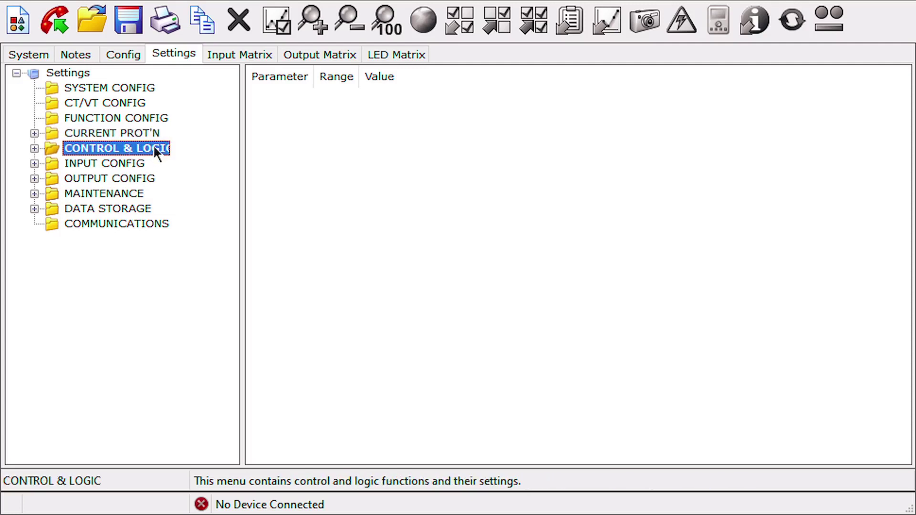
{"action": "left_click", "coordinate": [66, 73]}
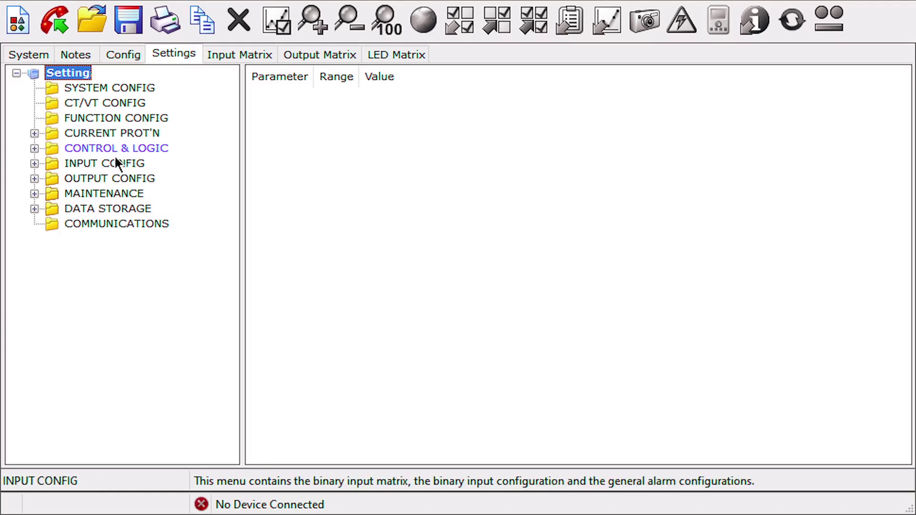
- Expand CONTROL & LOGIC and display the AUTORECLOSE CONFIG parameters with its shot subgroups expanded
{"action": "left_click", "coordinate": [34, 148]}
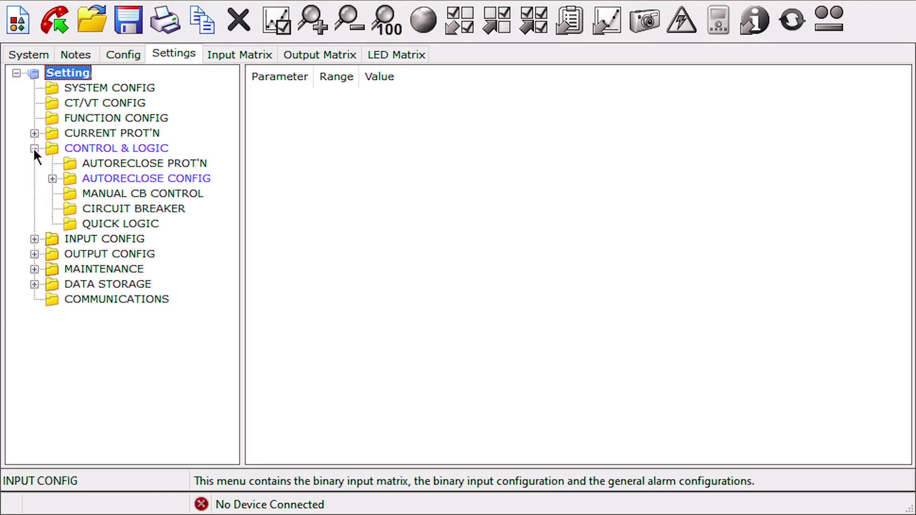
{"action": "left_click", "coordinate": [170, 208]}
{"action": "left_click", "coordinate": [187, 193]}
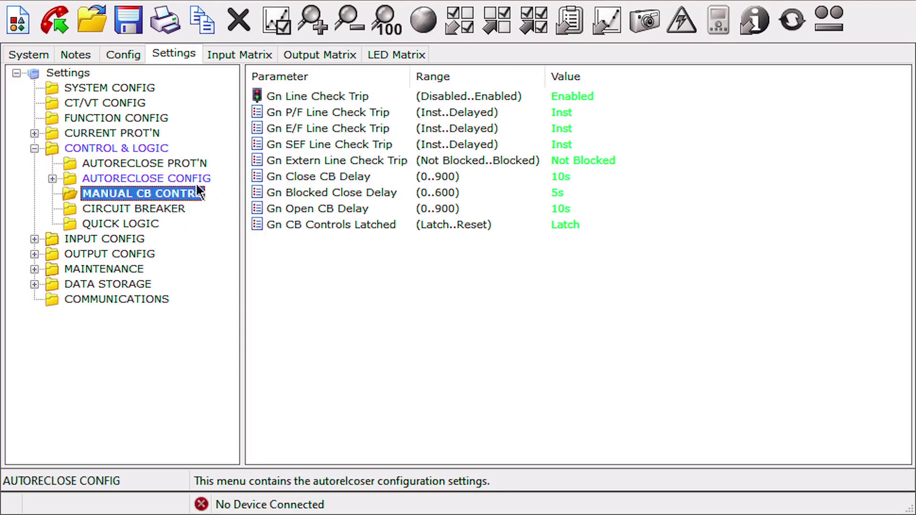
{"action": "left_click", "coordinate": [191, 177]}
{"action": "left_click", "coordinate": [186, 164]}
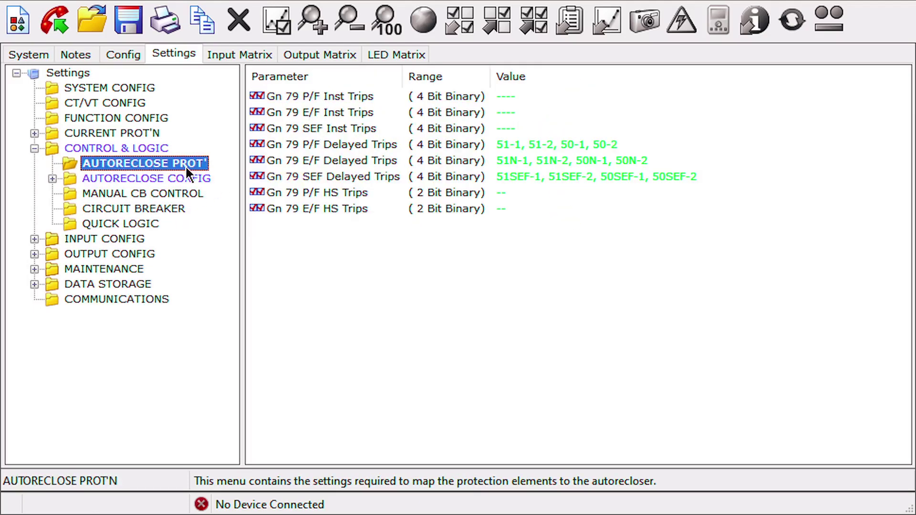
{"action": "left_click", "coordinate": [159, 178]}
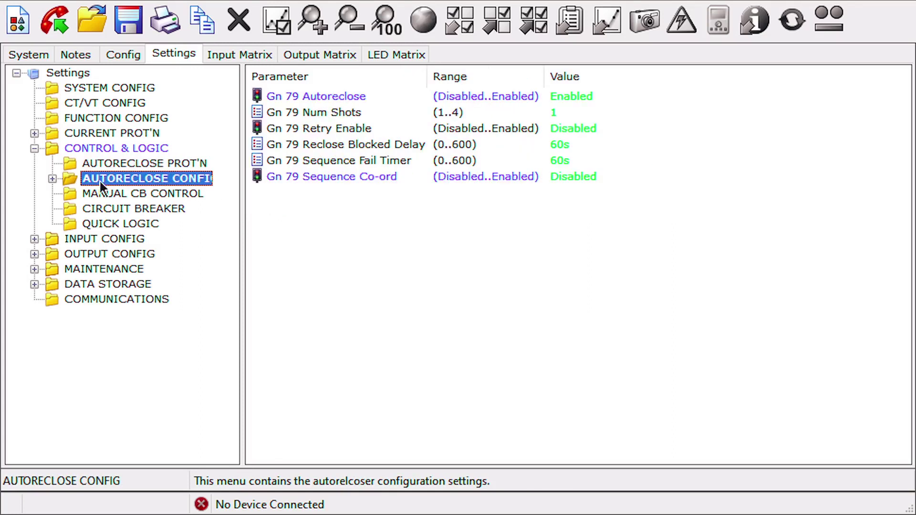
{"action": "left_click", "coordinate": [58, 180]}
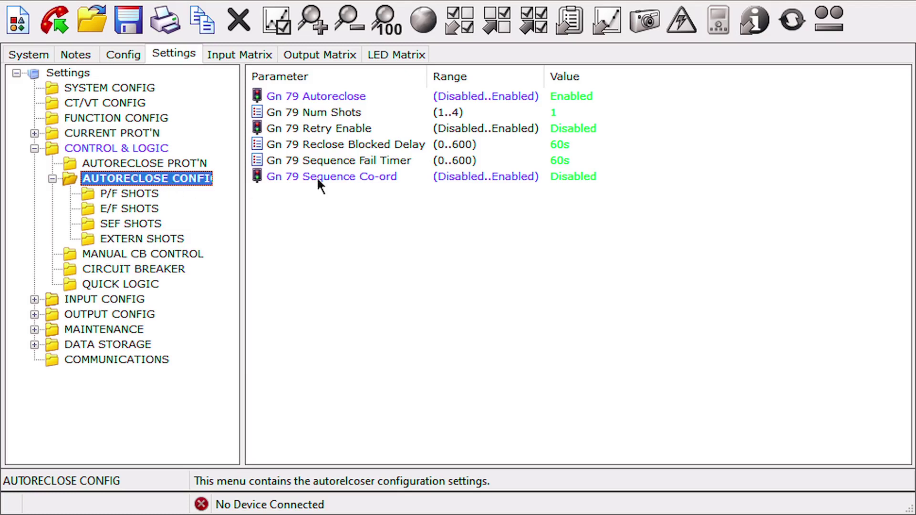
- Set Gn 79 Num Shots to 4 in AUTORECLOSE CONFIG
{"action": "left_click", "coordinate": [591, 95]}
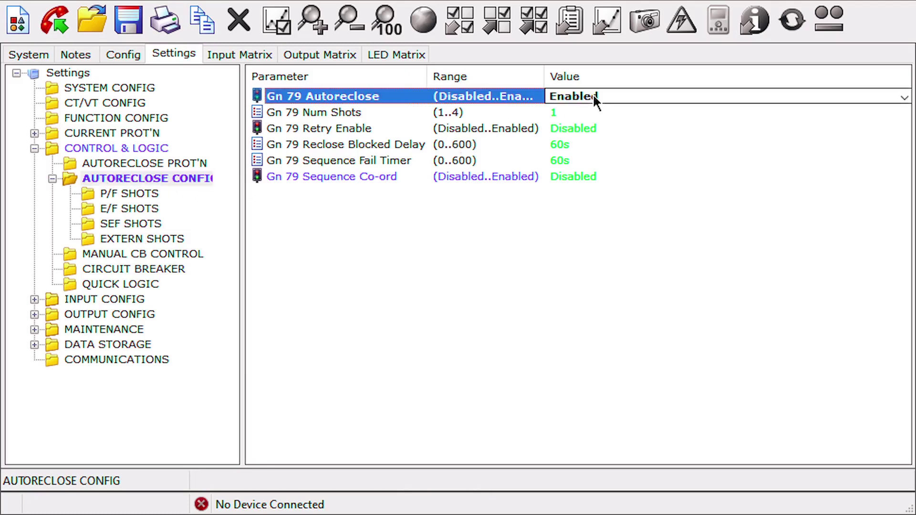
{"action": "left_click", "coordinate": [620, 98]}
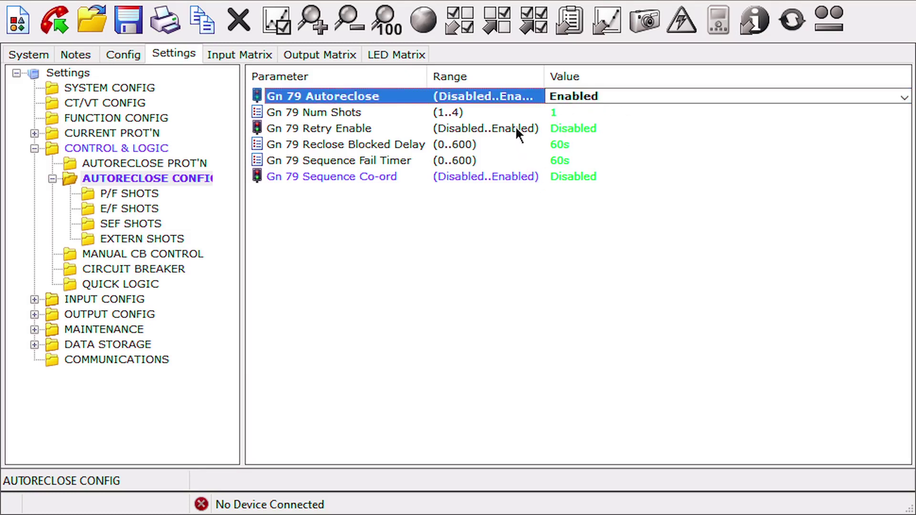
{"action": "left_click", "coordinate": [516, 112]}
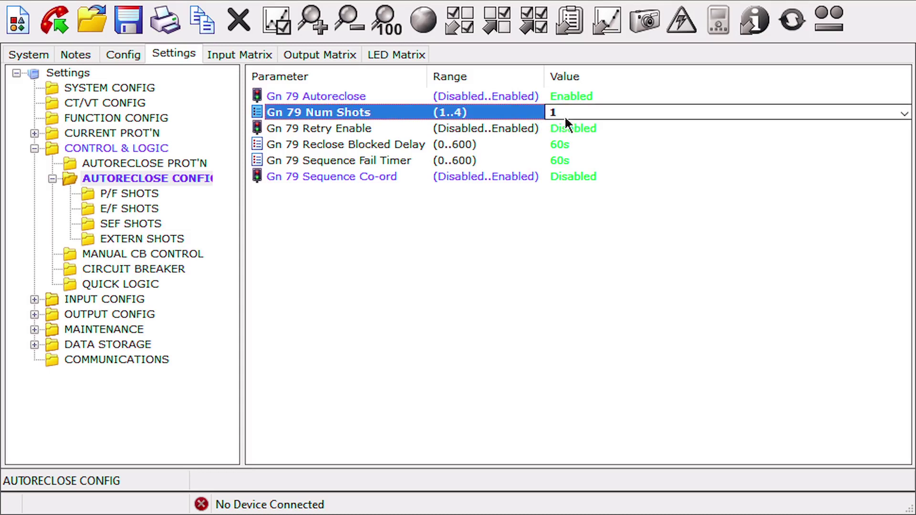
{"action": "key", "text": "Down"}
{"action": "key", "text": "Up"}
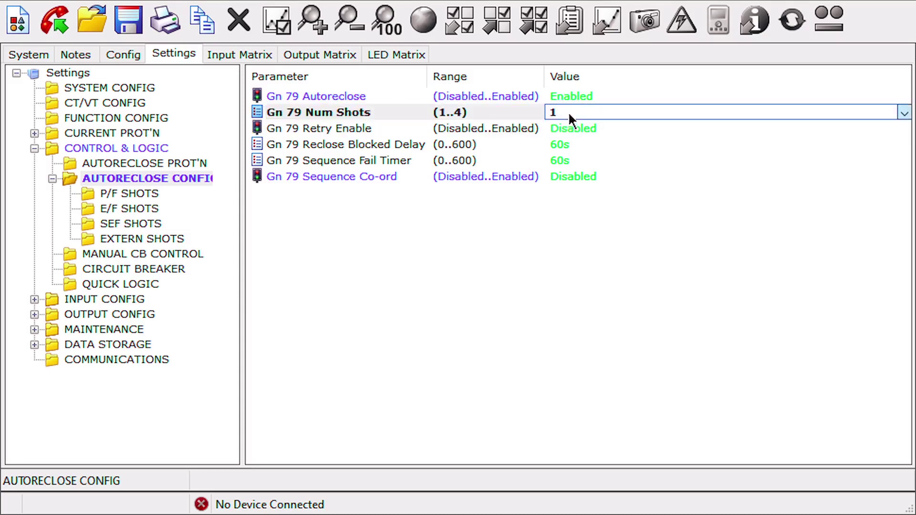
{"action": "key", "text": "Down"}
{"action": "key", "text": "Up"}
{"action": "left_click", "coordinate": [569, 112]}
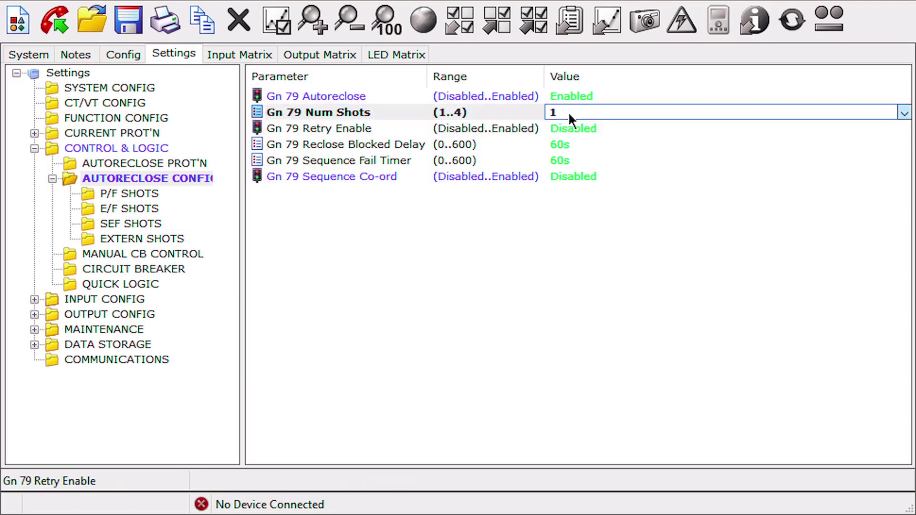
{"action": "key", "text": "Escape"}
{"action": "left_click", "coordinate": [570, 119]}
{"action": "type", "text": "4"}
{"action": "key", "text": "Return"}
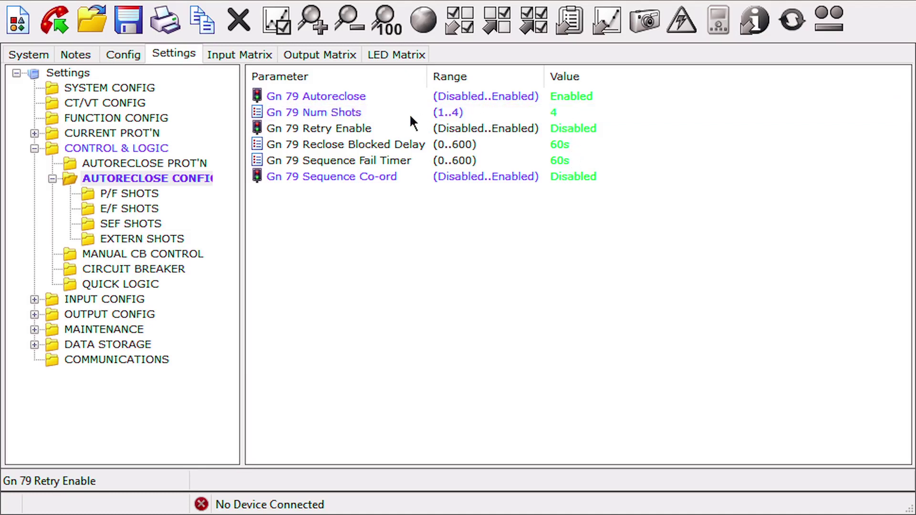
- Set Gn 79 Num Shots to 2 in AUTORECLOSE CONFIG
{"action": "left_click", "coordinate": [445, 114]}
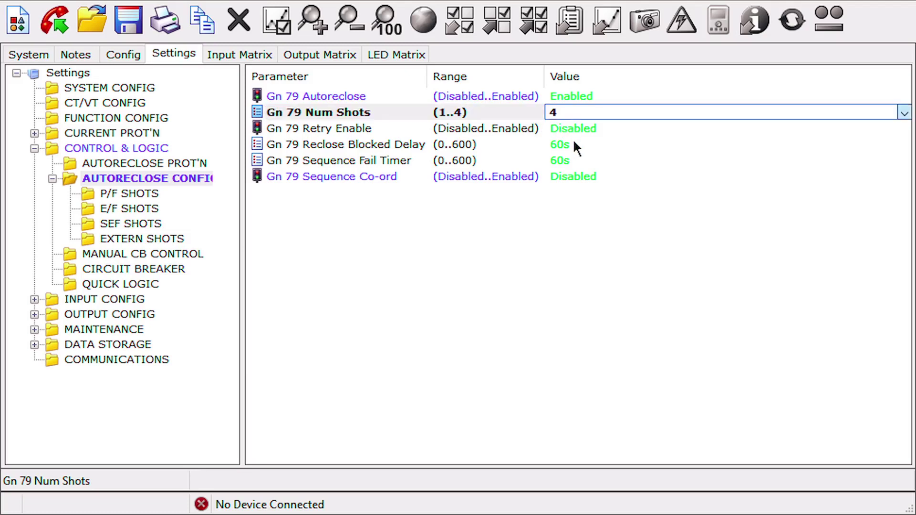
{"action": "key", "text": "2"}
{"action": "key", "text": "Return"}
{"action": "left_click", "coordinate": [420, 119]}
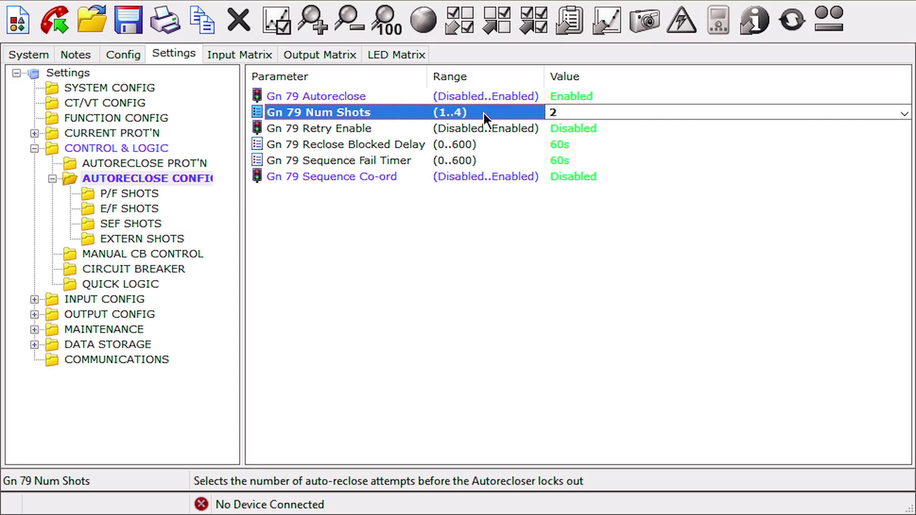
- Widen the Parameter column and examine the Gn 79 Retry Enable, Reclose Blocked Delay and Sequence Fail Timer settings
{"action": "left_click", "coordinate": [389, 132]}
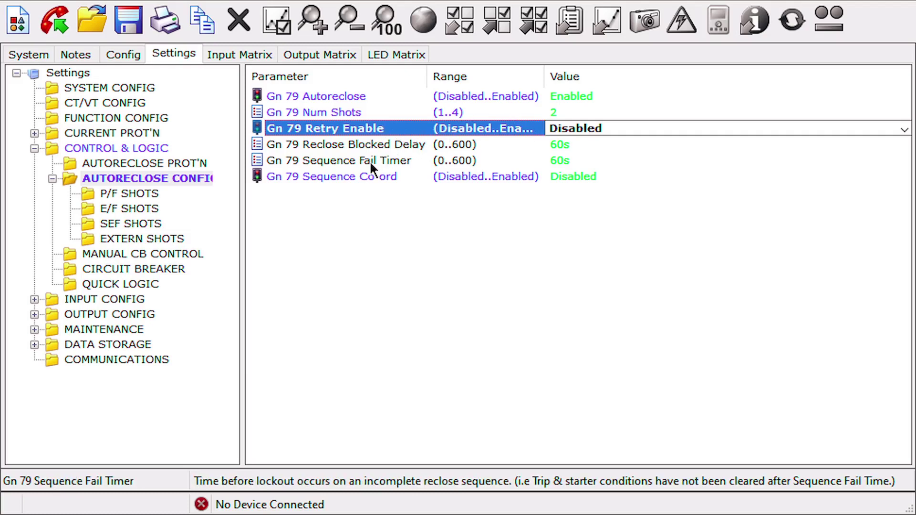
{"action": "left_click", "coordinate": [391, 147]}
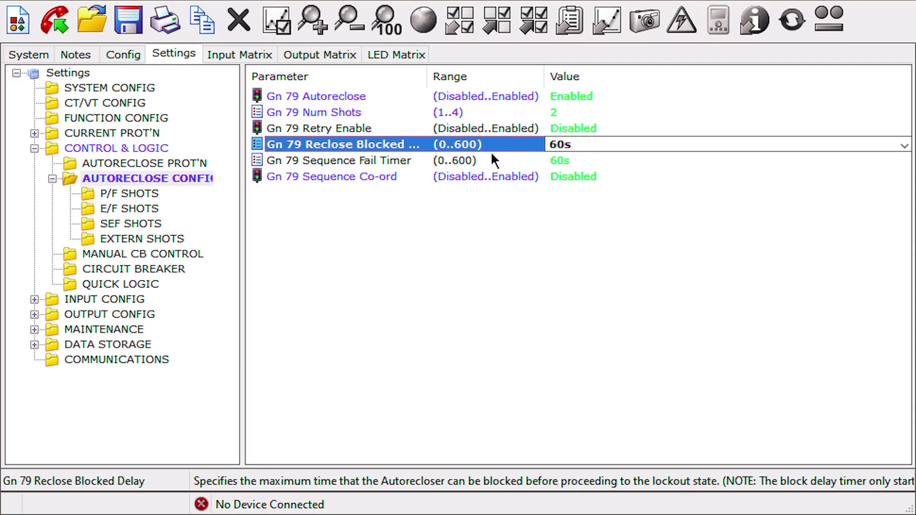
{"action": "left_click", "coordinate": [596, 144]}
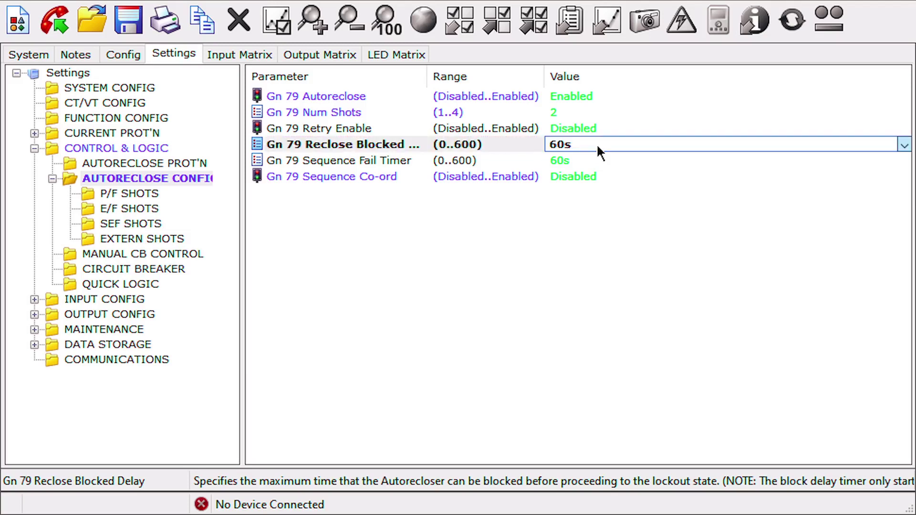
{"action": "left_click", "coordinate": [466, 246]}
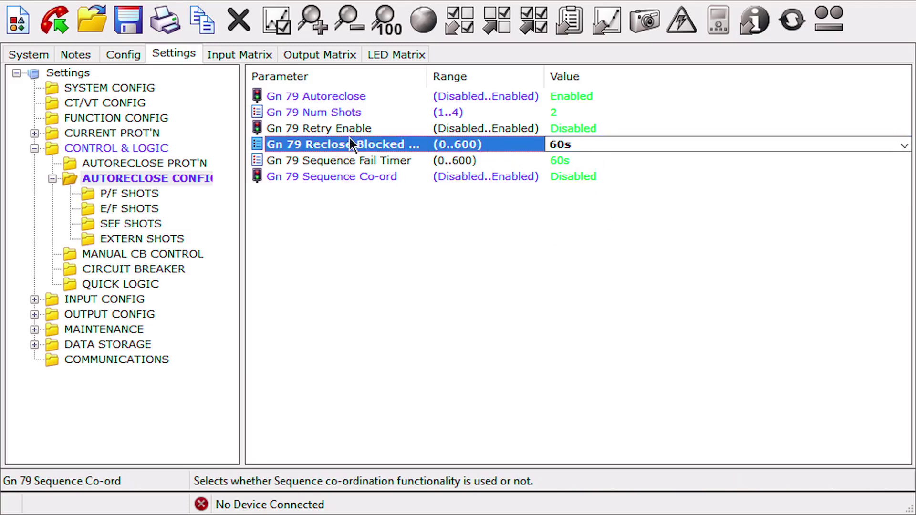
{"action": "left_click_drag", "start_coordinate": [430, 68], "coordinate": [475, 72]}
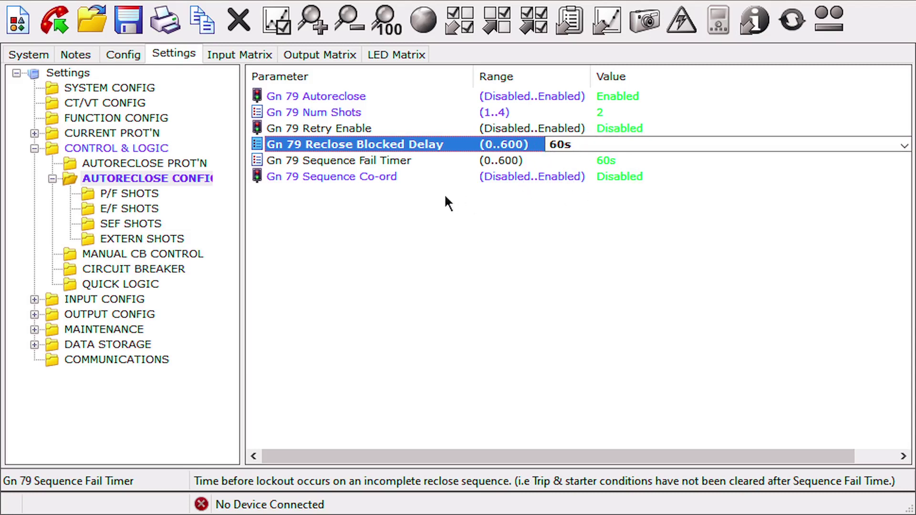
{"action": "left_click", "coordinate": [440, 100]}
{"action": "left_click", "coordinate": [433, 113]}
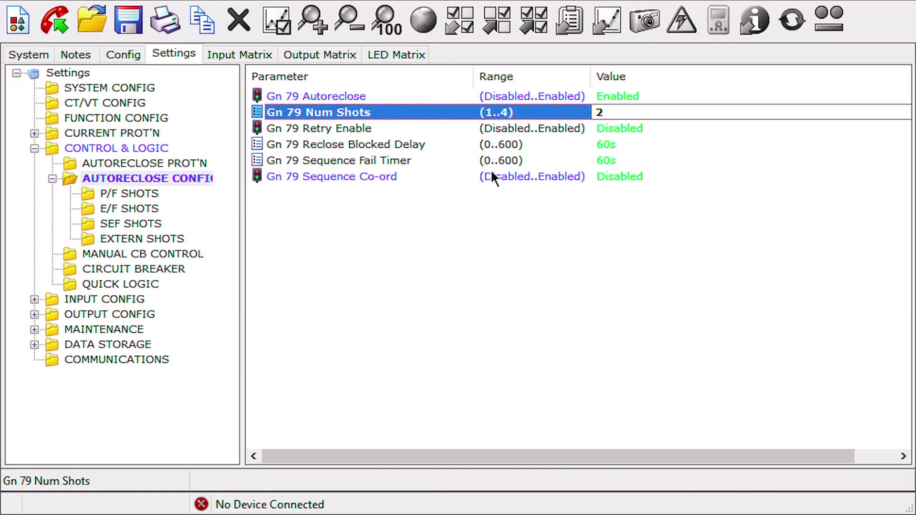
{"action": "left_click", "coordinate": [439, 164]}
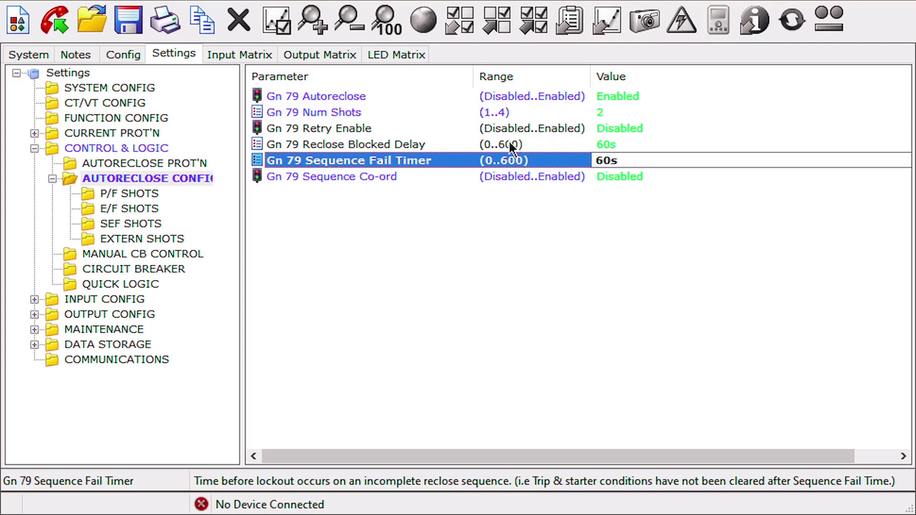
{"action": "left_click", "coordinate": [389, 144]}
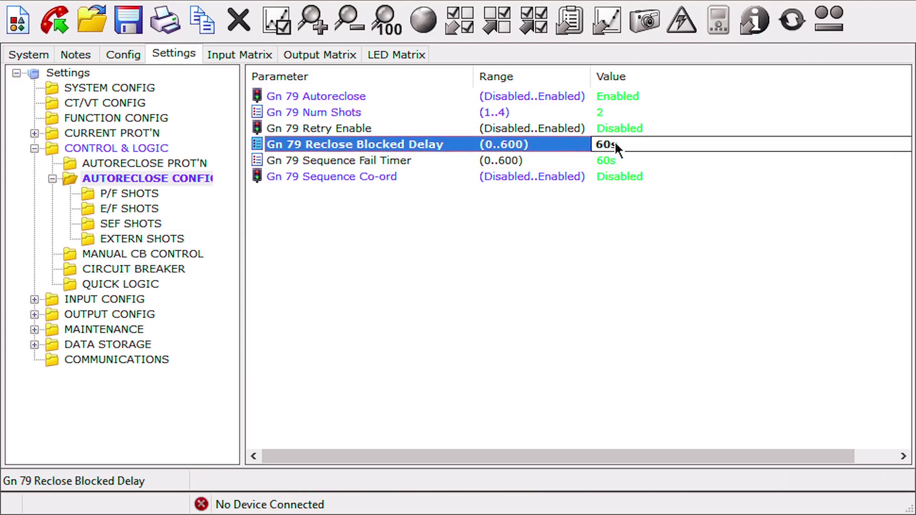
{"action": "left_click", "coordinate": [410, 162]}
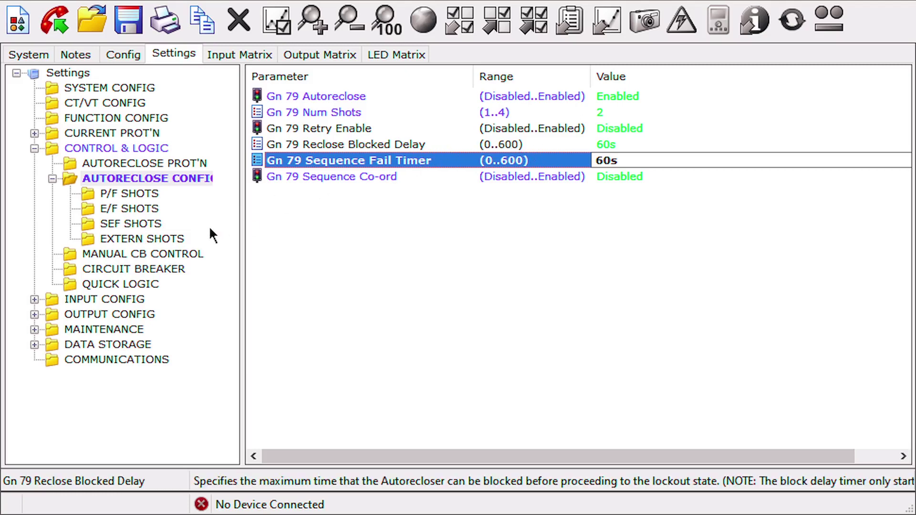
- Examine the trip and deadtime settings in the P/F, E/F, SEF and EXTERN SHOTS subgroups, comparing P/F with E/F
{"action": "left_click", "coordinate": [136, 197]}
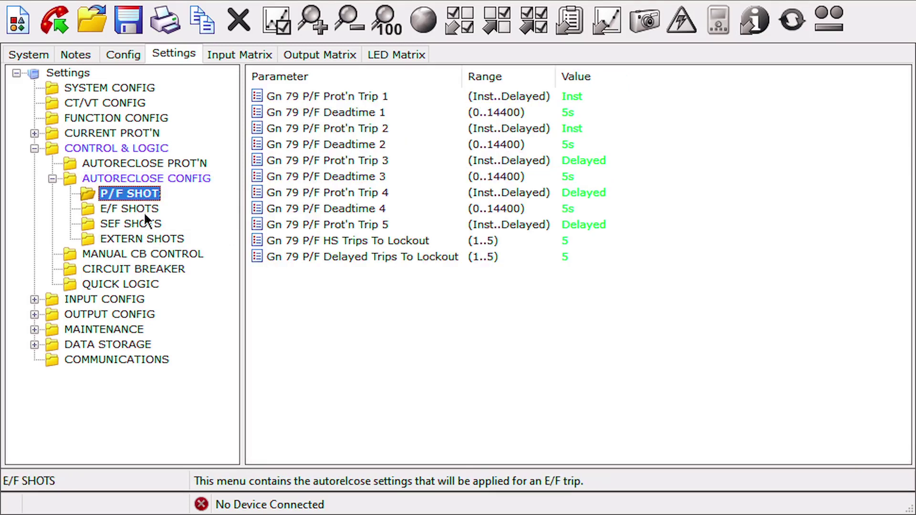
{"action": "left_click", "coordinate": [144, 213]}
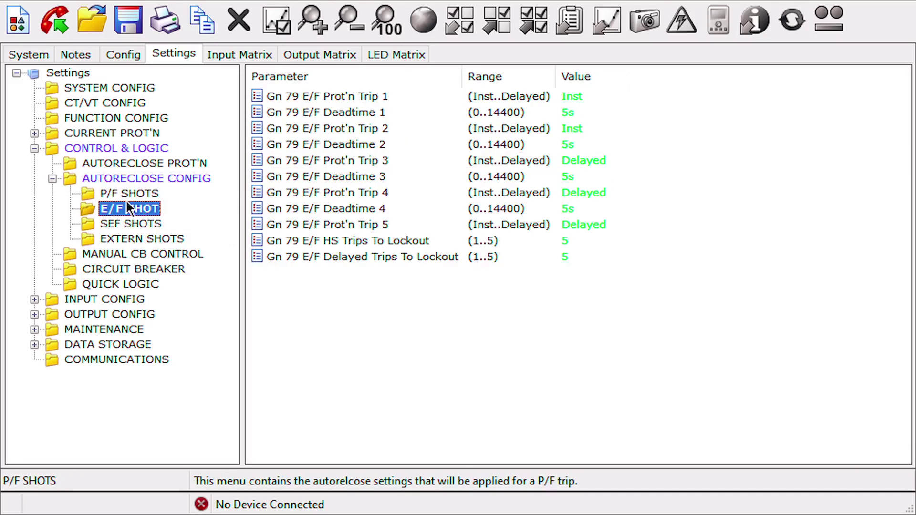
{"action": "left_click", "coordinate": [158, 224]}
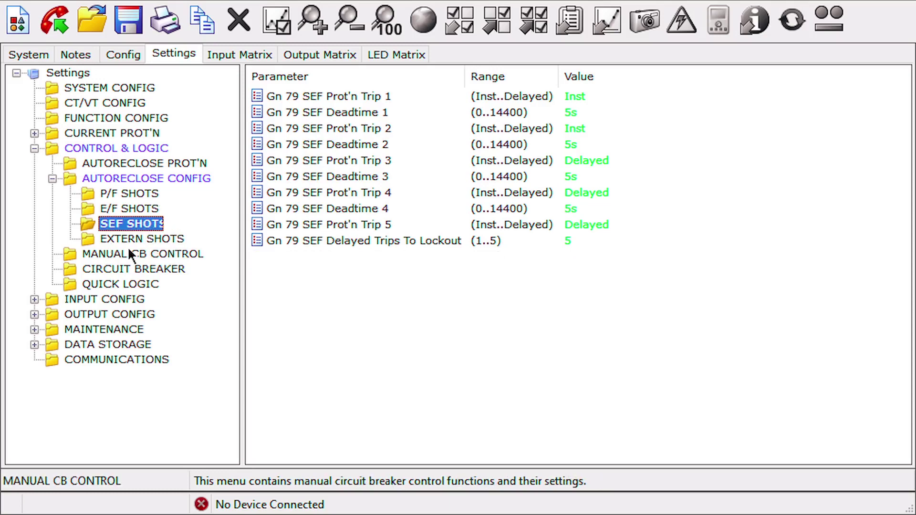
{"action": "left_click", "coordinate": [147, 237]}
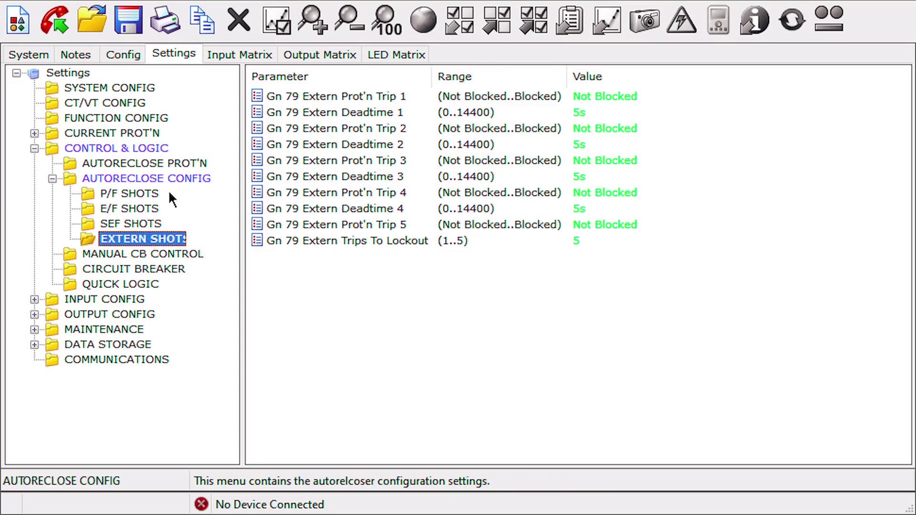
{"action": "left_click", "coordinate": [142, 193]}
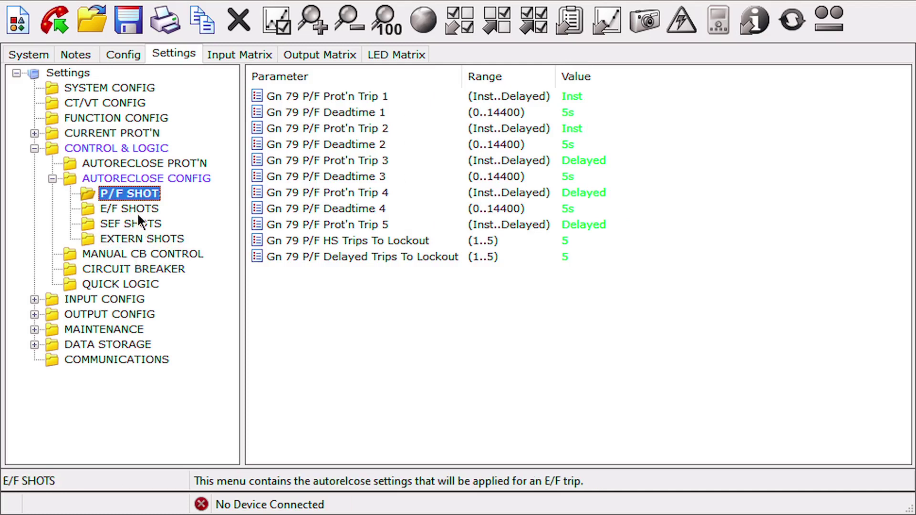
{"action": "left_click", "coordinate": [144, 206]}
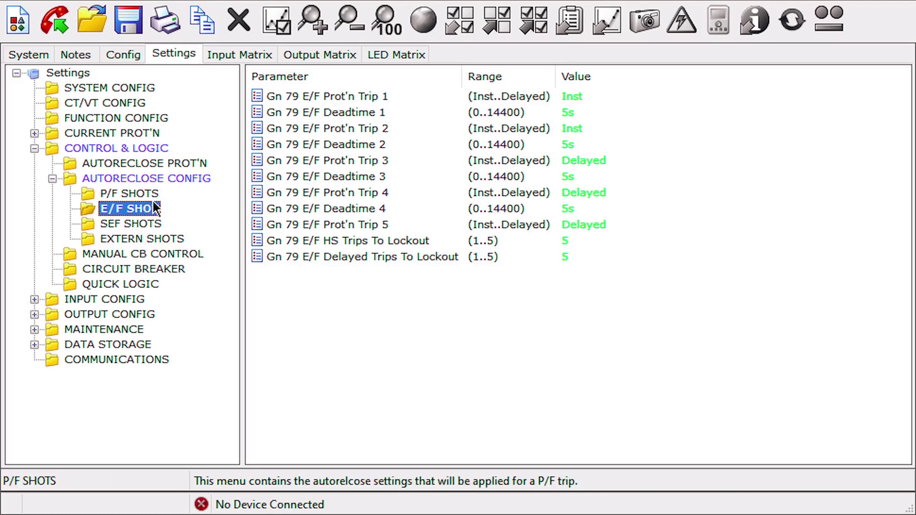
{"action": "left_click", "coordinate": [153, 195]}
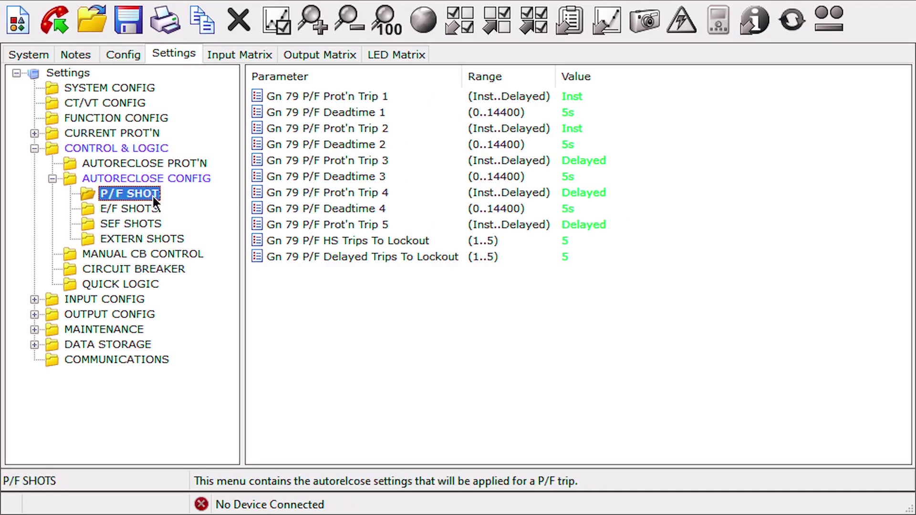
{"action": "left_click", "coordinate": [128, 211]}
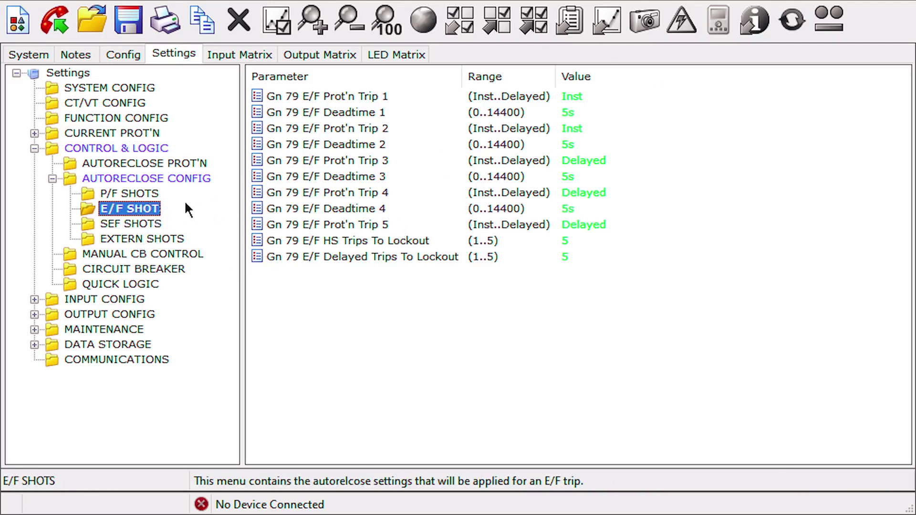
{"action": "left_click", "coordinate": [149, 197]}
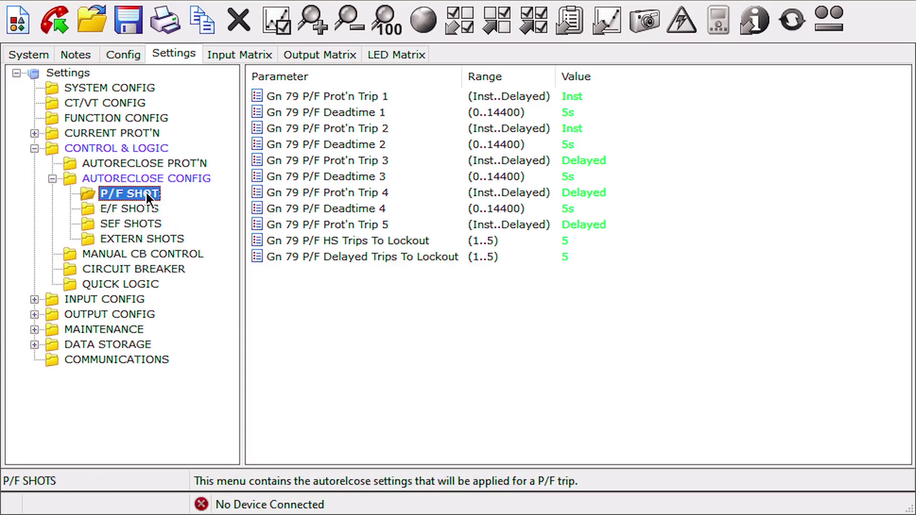
- In AUTORECLOSE PROT'N, limit Gn 79 E/F Delayed Trips to 51N-1 and 51N-2
{"action": "left_click", "coordinate": [170, 163]}
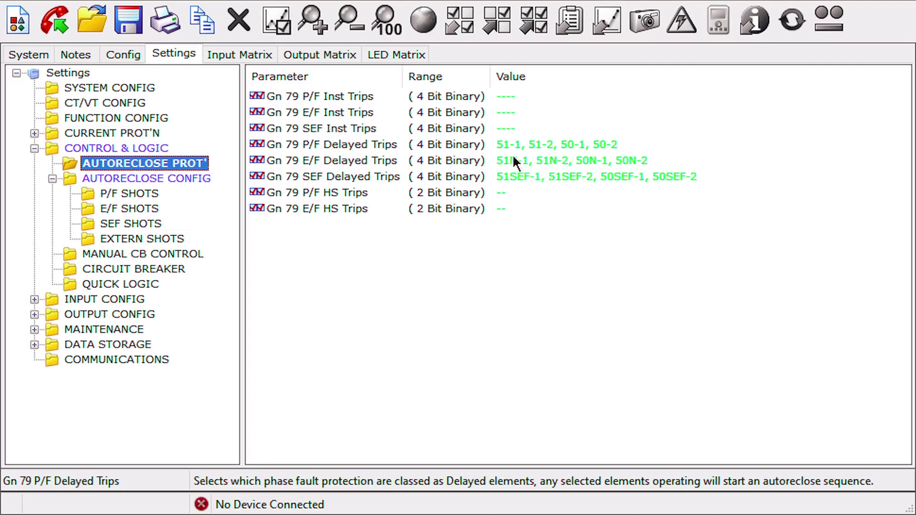
{"action": "left_click", "coordinate": [562, 147]}
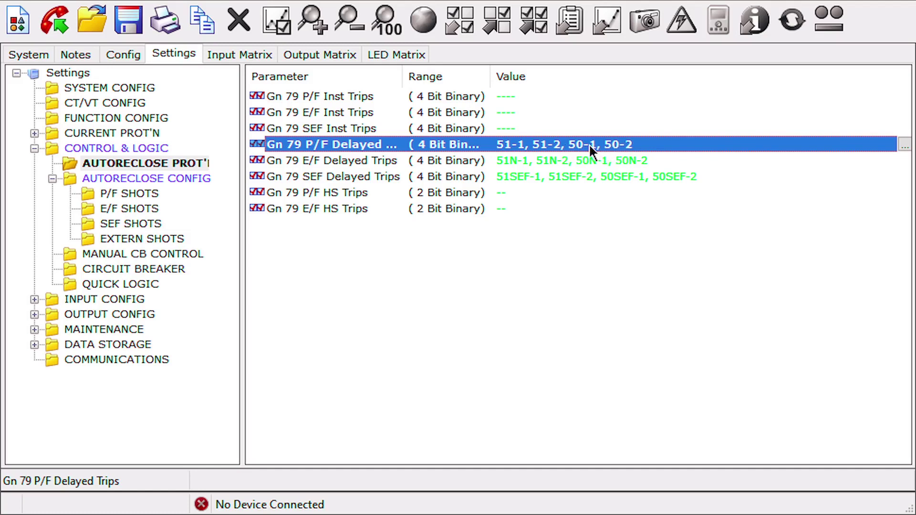
{"action": "left_click", "coordinate": [521, 157]}
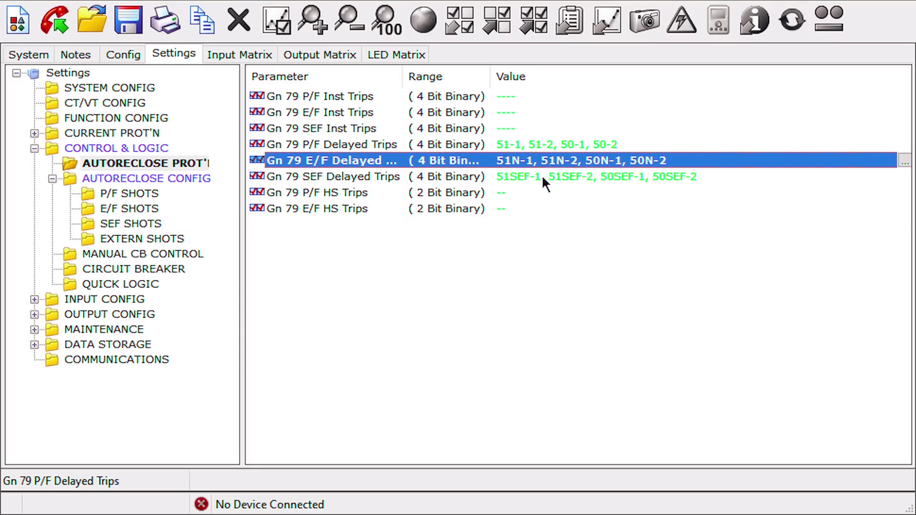
{"action": "left_click", "coordinate": [594, 158]}
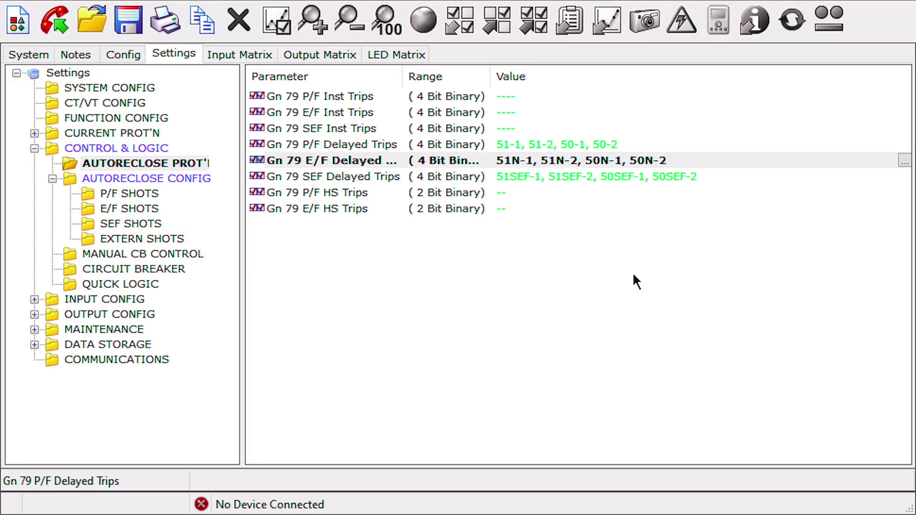
{"action": "left_click", "coordinate": [707, 352]}
- Limit Gn 79 P/F Delayed Trips to 51-1 and 51-2, and Gn 79 SEF Delayed Trips to 51SEF-1 and 51SEF-2
{"action": "left_click", "coordinate": [581, 143]}
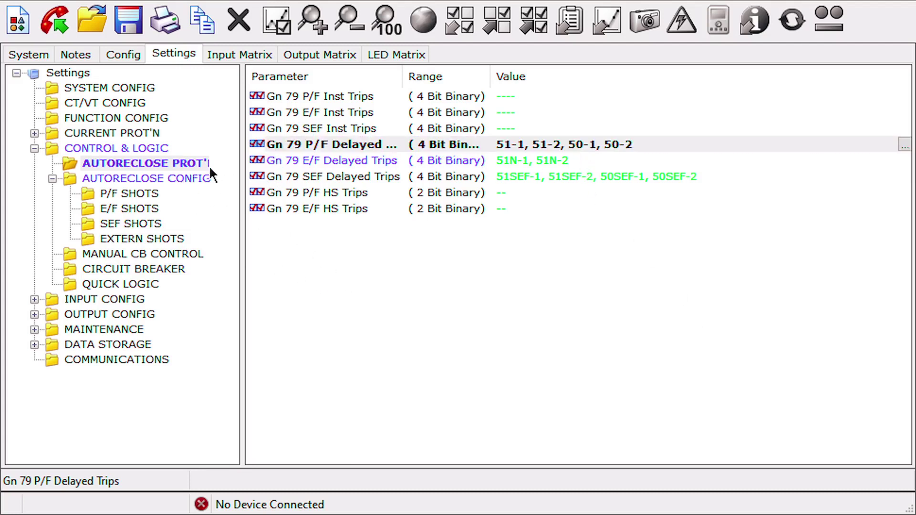
{"action": "left_click", "coordinate": [400, 332]}
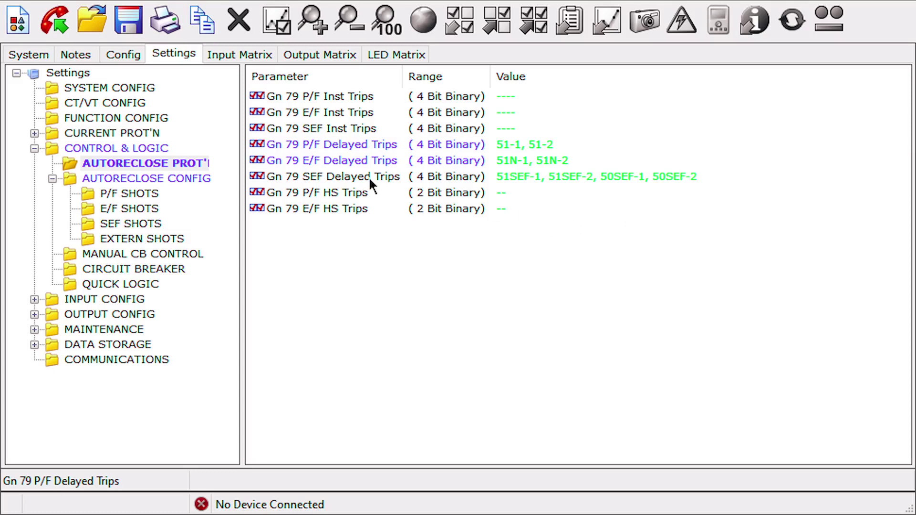
{"action": "left_click", "coordinate": [518, 177]}
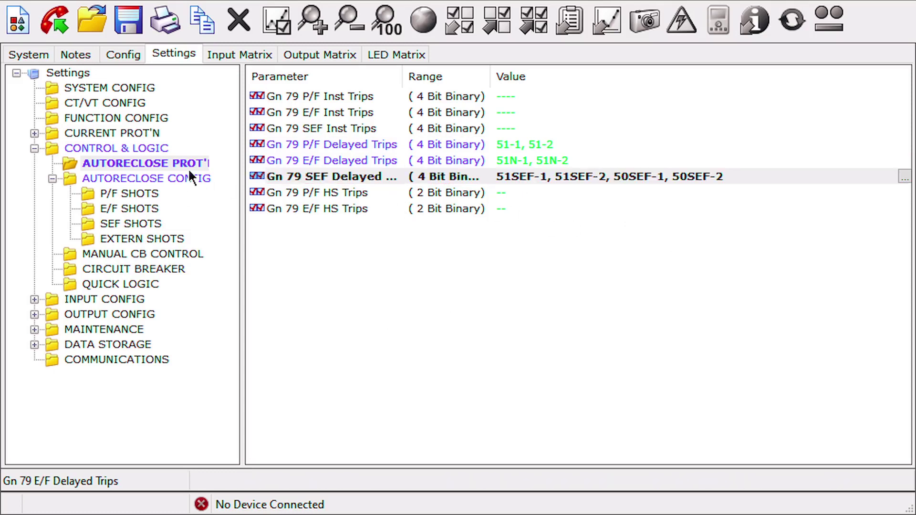
{"action": "left_click", "coordinate": [400, 324]}
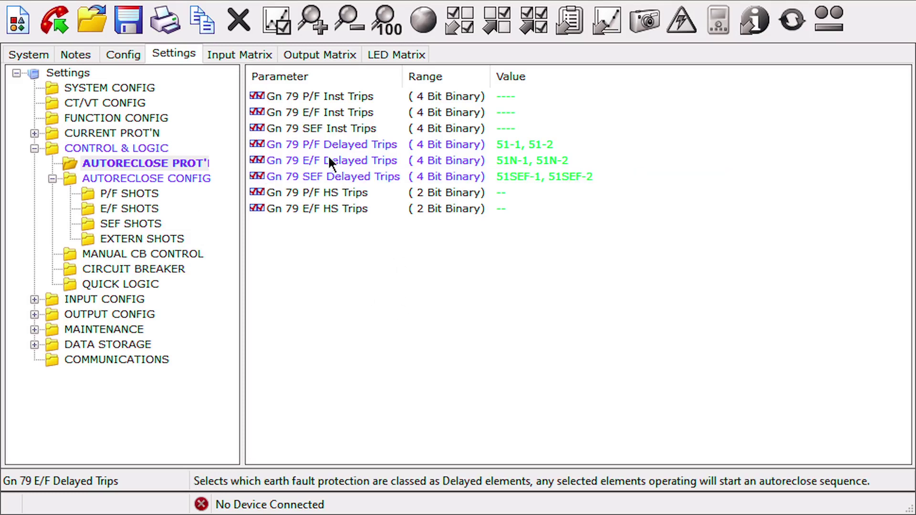
- Review the Gn 79 E/F Delayed Trips and SEF Delayed Trips element selections in AUTORECLOSE PROT'N
{"action": "left_click", "coordinate": [328, 159]}
{"action": "left_click", "coordinate": [342, 171]}
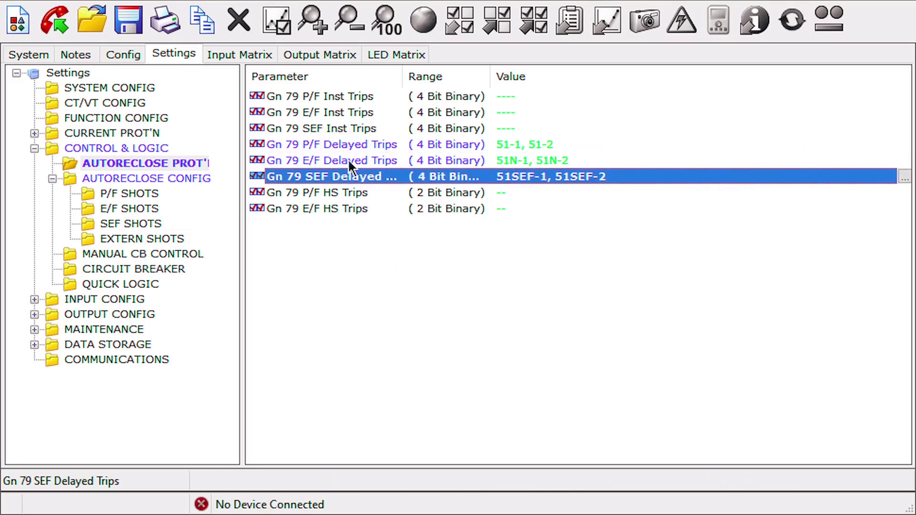
{"action": "left_click", "coordinate": [348, 159]}
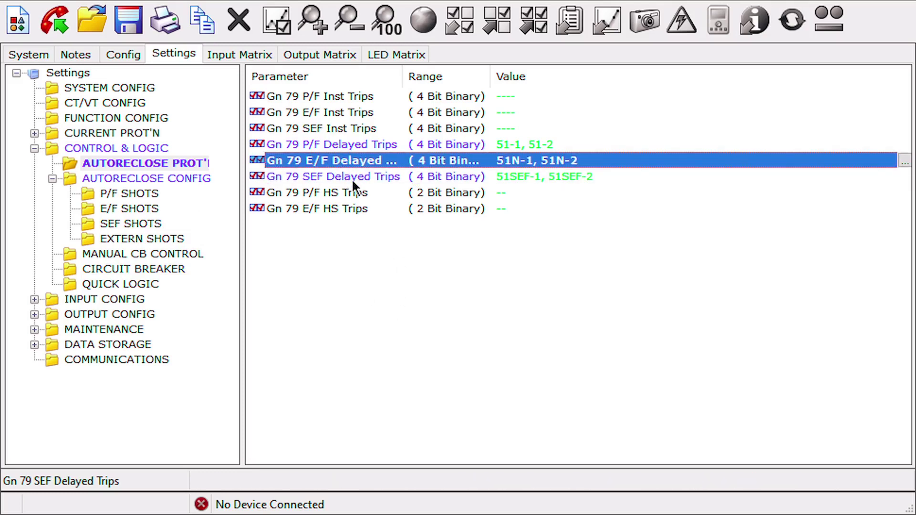
{"action": "left_click", "coordinate": [352, 180]}
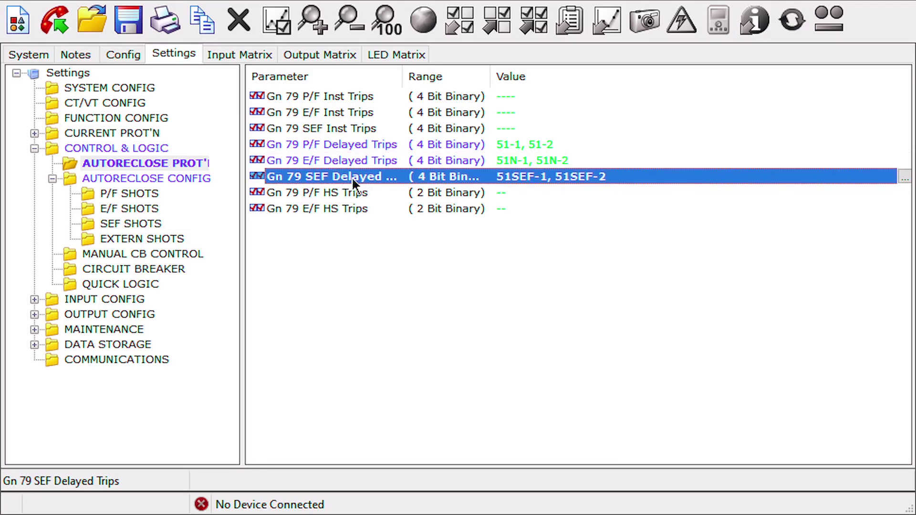
{"action": "left_click", "coordinate": [398, 166]}
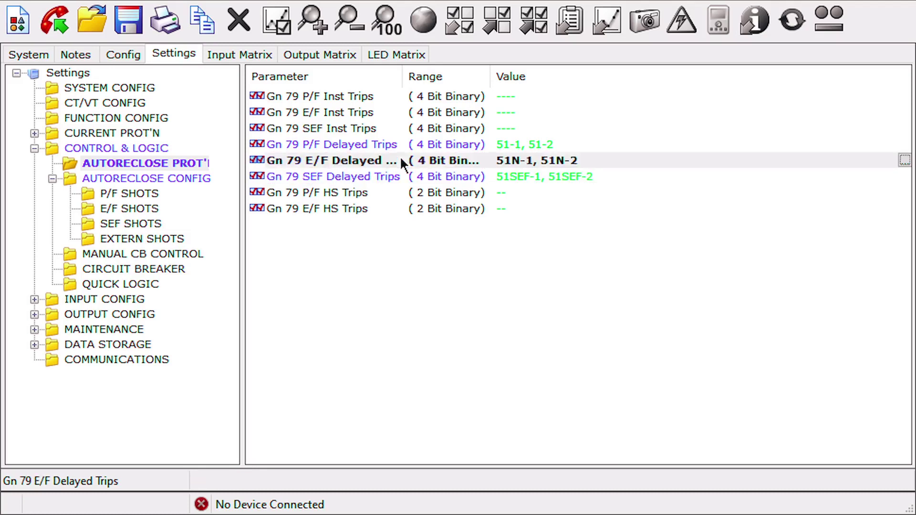
{"action": "left_click", "coordinate": [343, 175]}
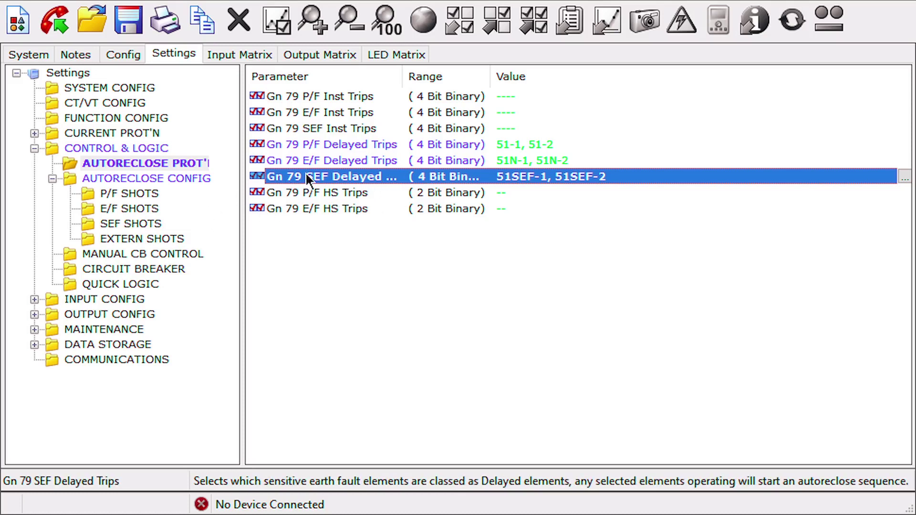
{"action": "left_click", "coordinate": [378, 161]}
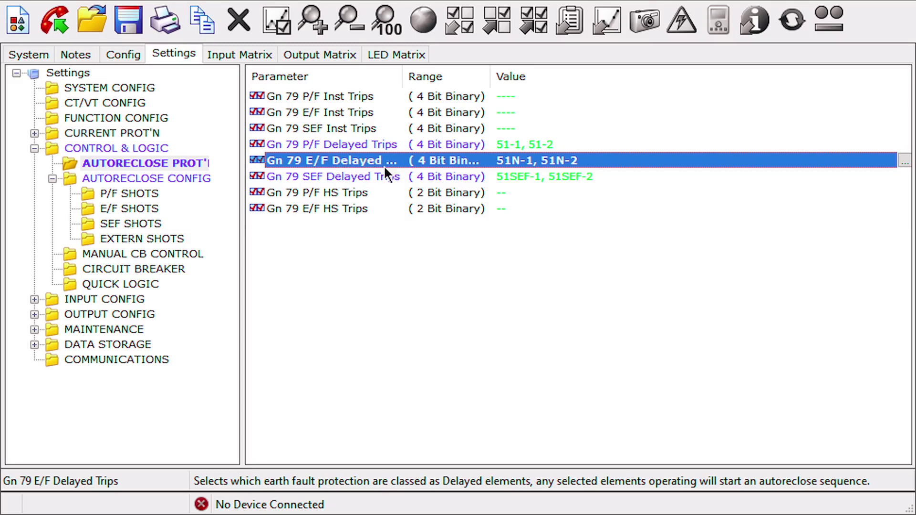
{"action": "key", "text": "Escape"}
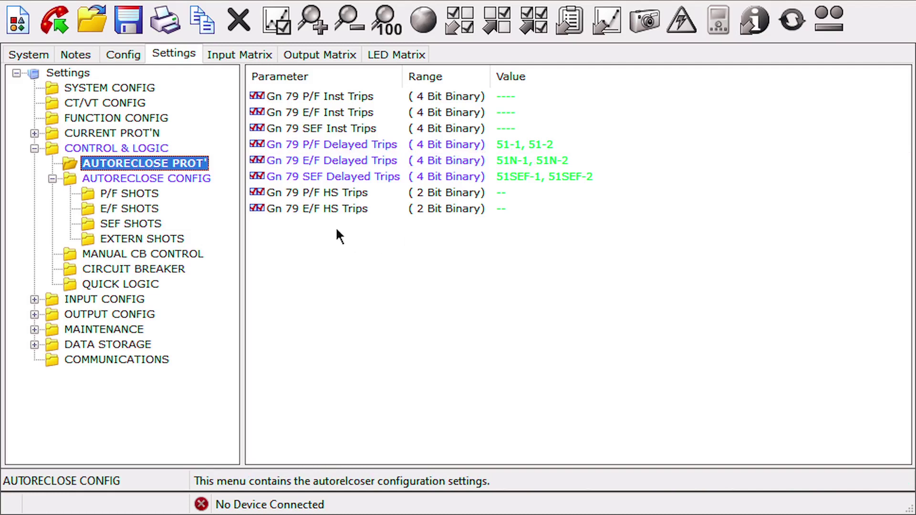
- Display the output matrix and select the 79 AR Close CB row
{"action": "left_click", "coordinate": [299, 54]}
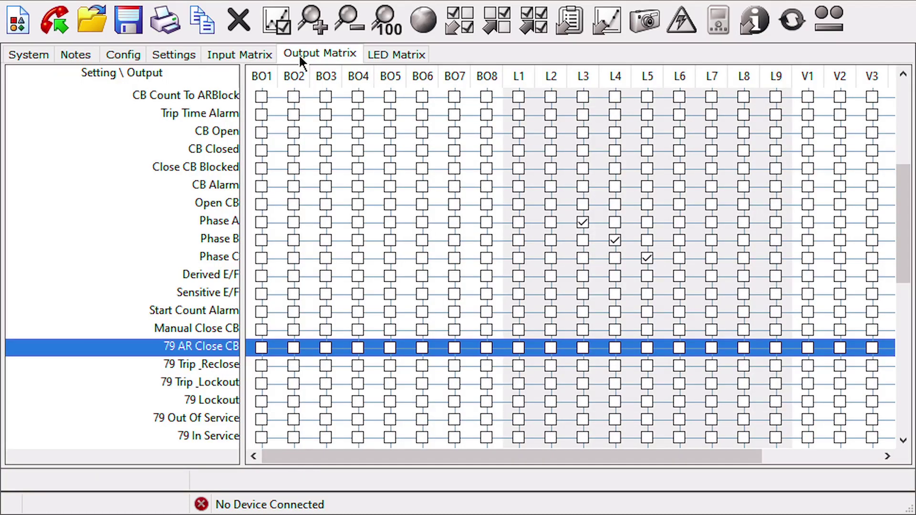
{"action": "left_click", "coordinate": [220, 94]}
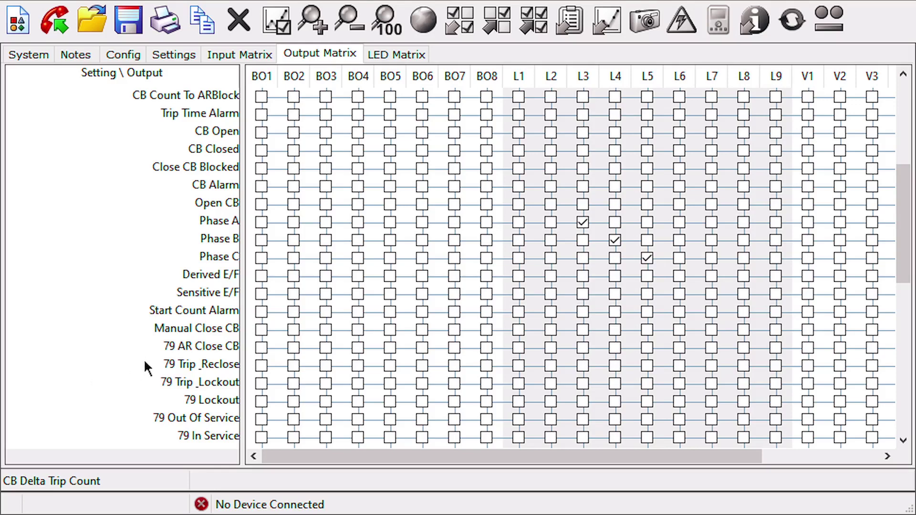
{"action": "left_click", "coordinate": [188, 351]}
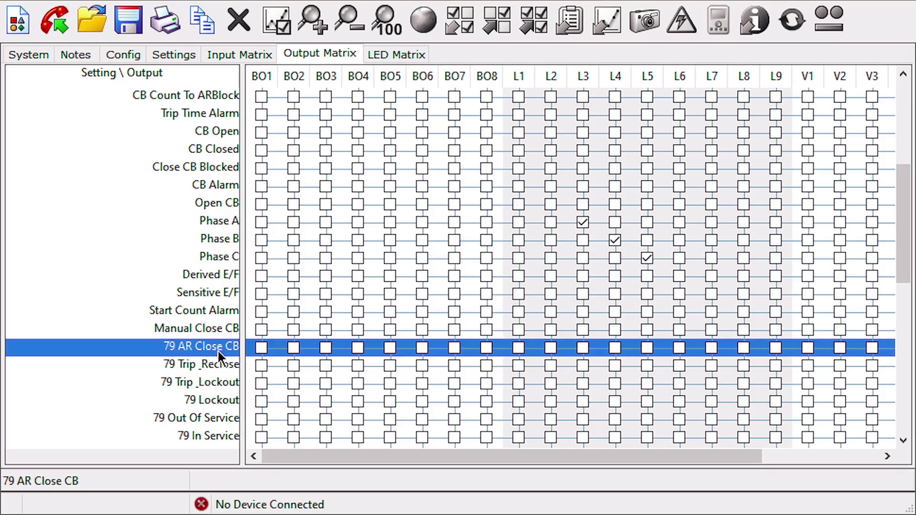